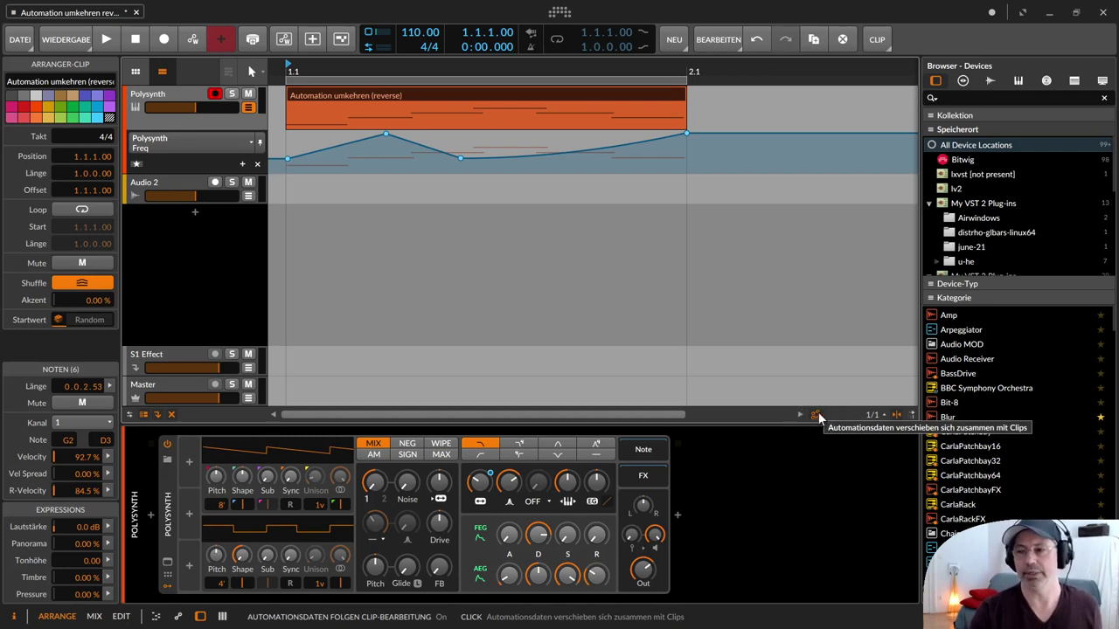
Step: Try duplicating the Polysynth clip with automation following turned off for clip edits, and undo the duplicate
{"action": "left_click", "coordinate": [815, 417]}
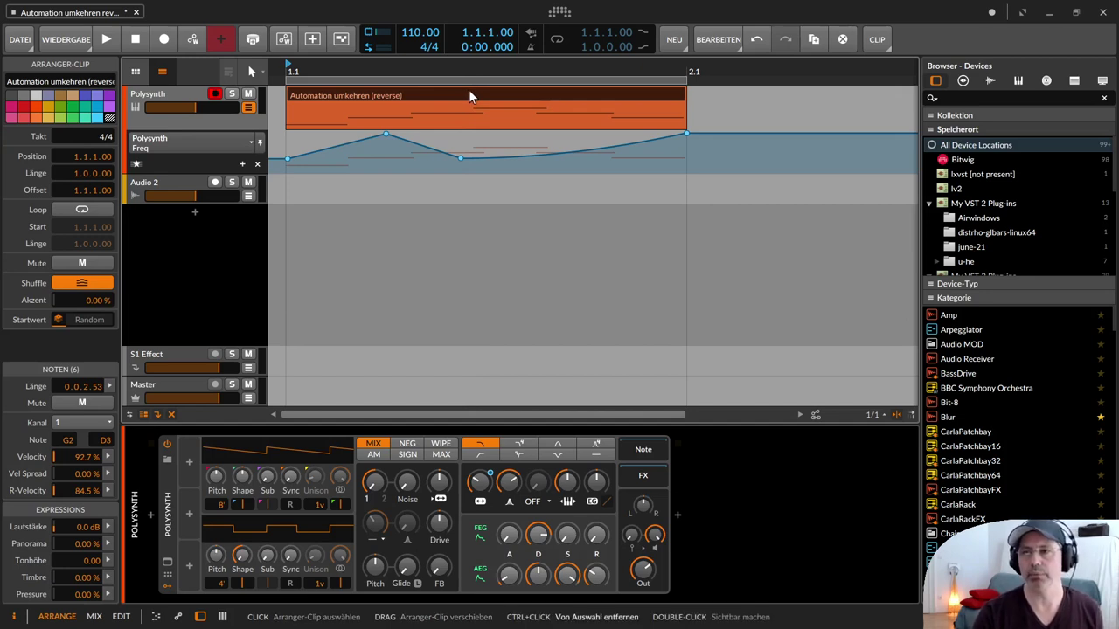
{"action": "key", "text": "ctrl+d"}
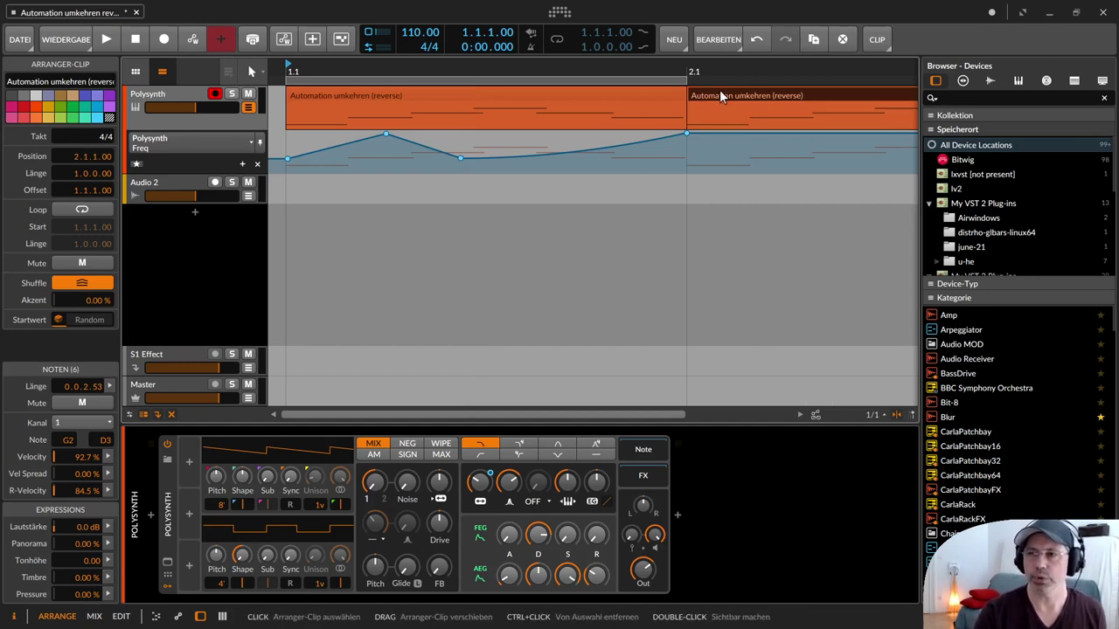
{"action": "key", "text": "ctrl+z"}
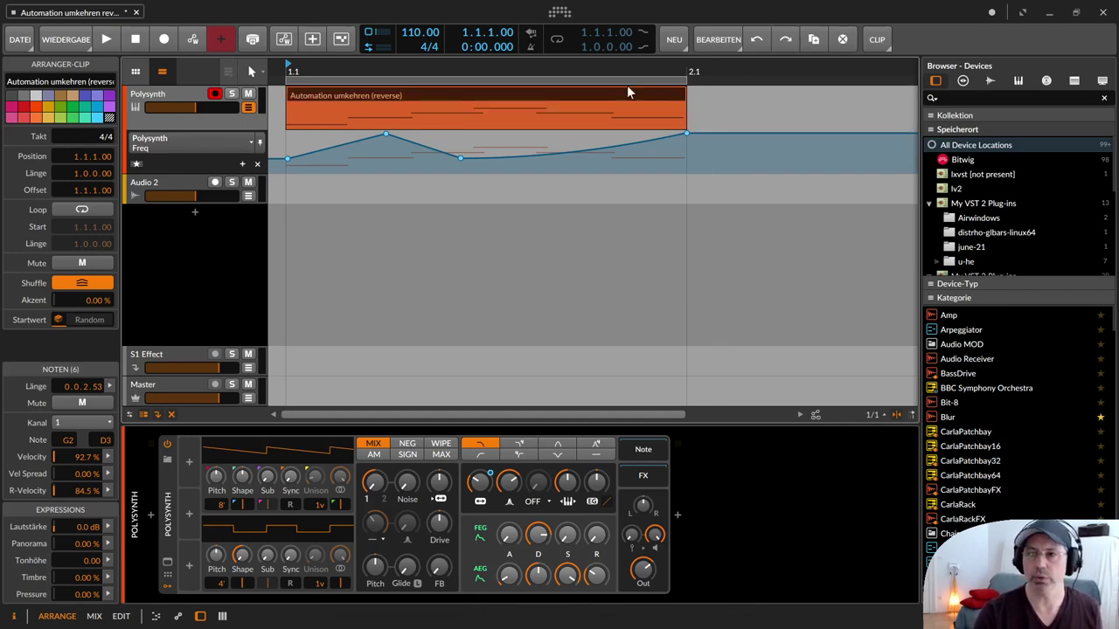
Step: Turn automation following on and duplicate the Polysynth clip with its Freq automation into bar 2
{"action": "left_click", "coordinate": [819, 415]}
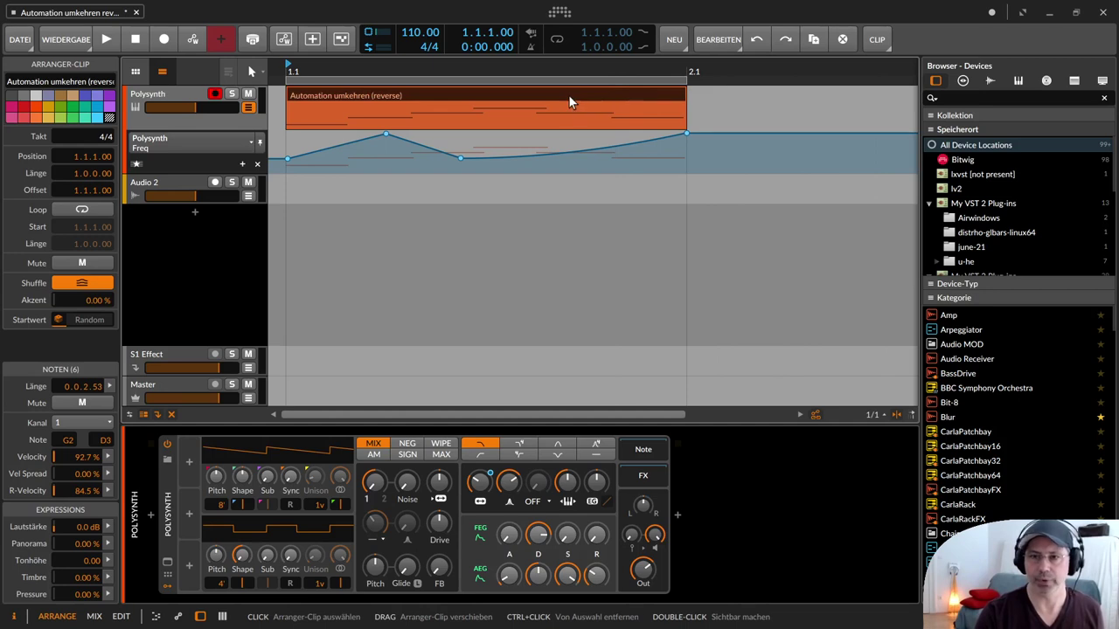
{"action": "key", "text": "ctrl+d"}
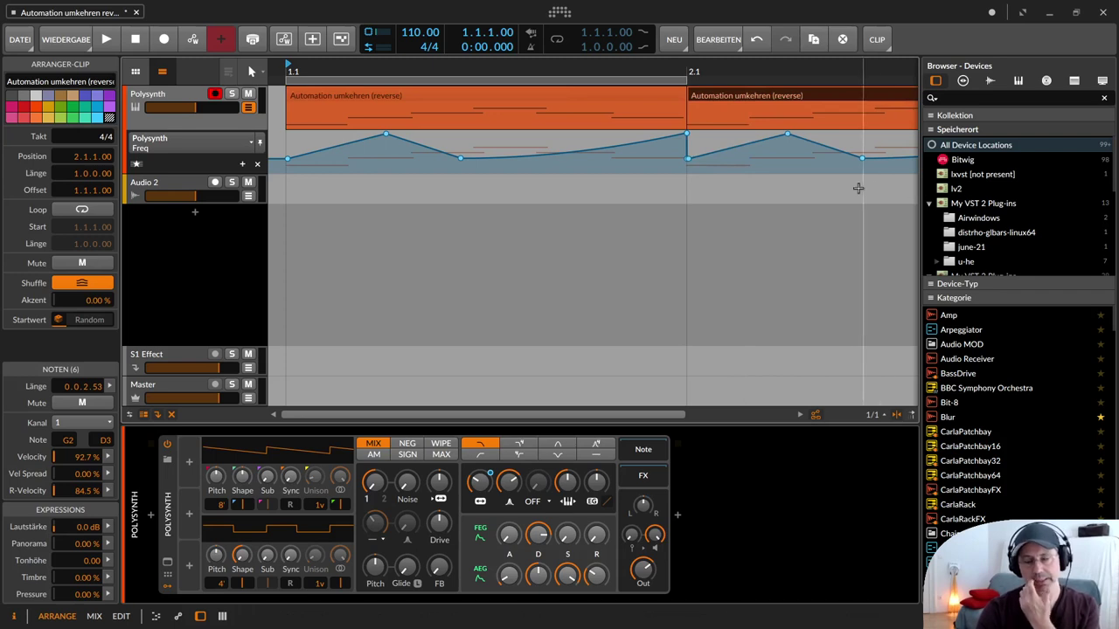
{"action": "left_click_drag", "start_coordinate": [749, 72], "coordinate": [509, 71]}
{"action": "mouse_move", "coordinate": [563, 96]}
{"action": "left_mouse_down"}
{"action": "mouse_move", "coordinate": [844, 113]}
{"action": "mouse_move", "coordinate": [694, 110]}
{"action": "mouse_move", "coordinate": [782, 118]}
{"action": "mouse_move", "coordinate": [564, 86]}
{"action": "left_mouse_up"}
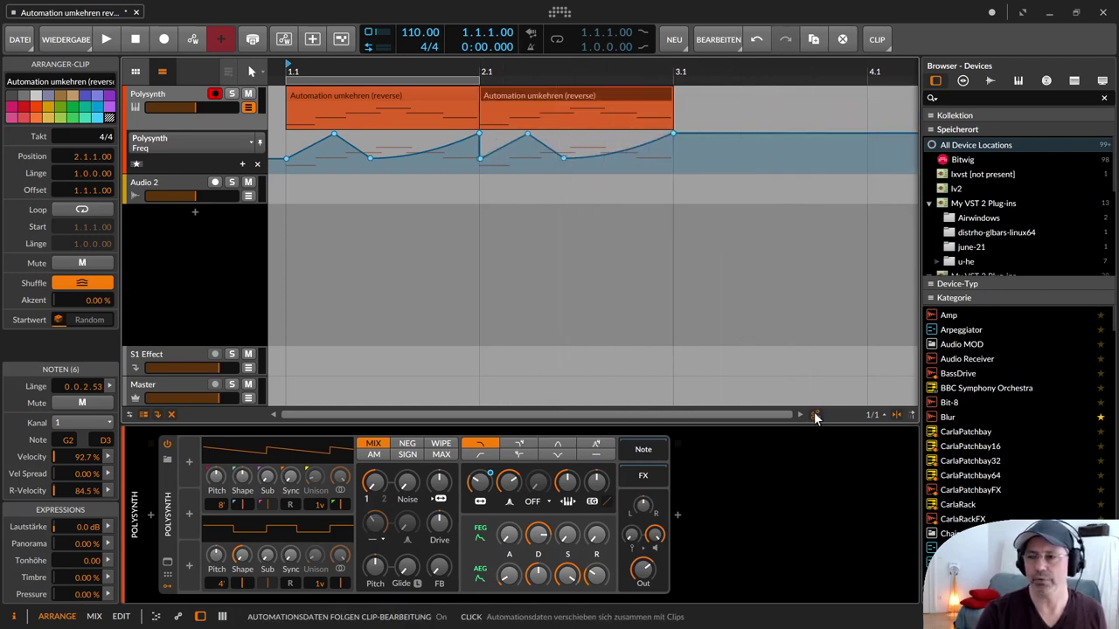
{"action": "mouse_move", "coordinate": [528, 118]}
{"action": "left_mouse_down"}
{"action": "mouse_move", "coordinate": [748, 130]}
{"action": "mouse_move", "coordinate": [519, 107]}
{"action": "left_mouse_up"}
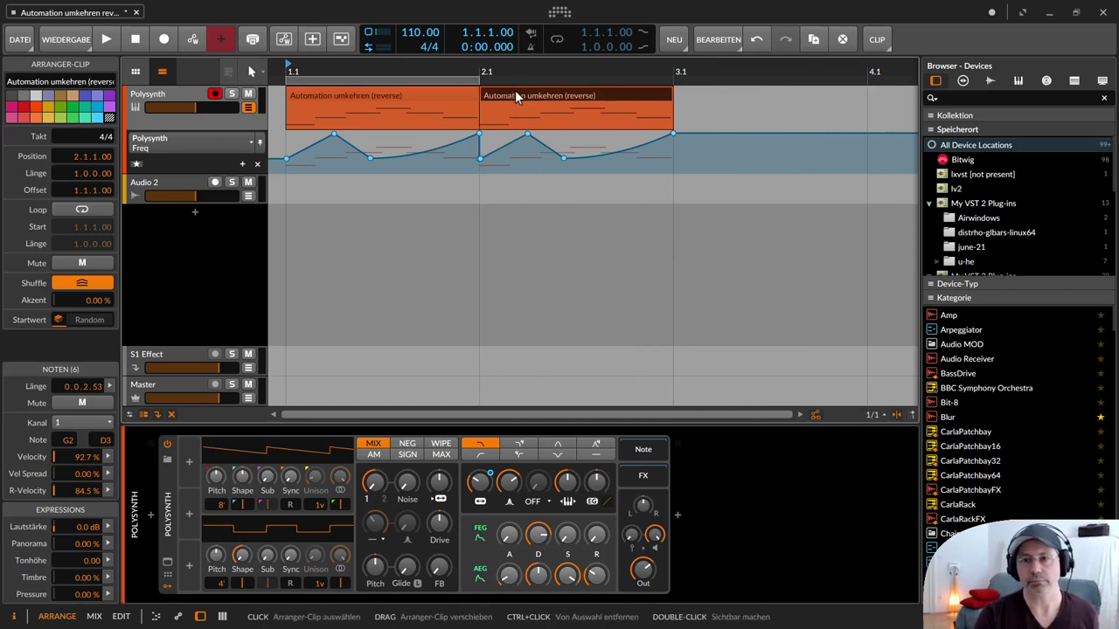
Step: Delete the clip in bar 2 and duplicate the bar 1 clip there without its Freq automation
{"action": "key", "text": "Delete"}
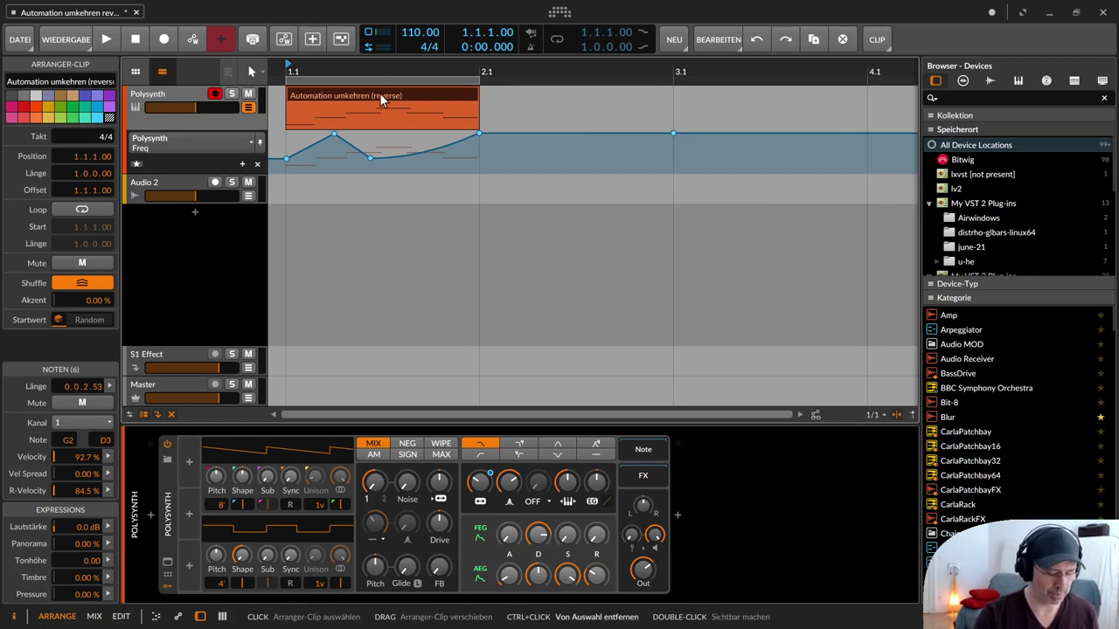
{"action": "key", "text": "ctrl+d"}
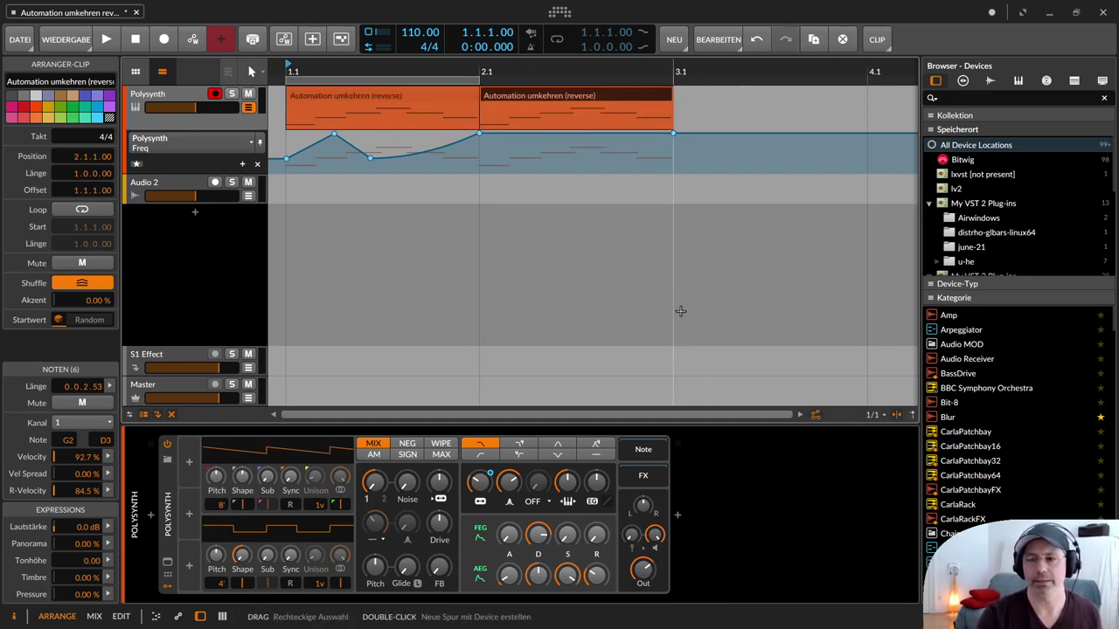
Step: Reverse the bar 1 clip together with its Freq automation
{"action": "left_click_drag", "start_coordinate": [388, 75], "coordinate": [435, 74]}
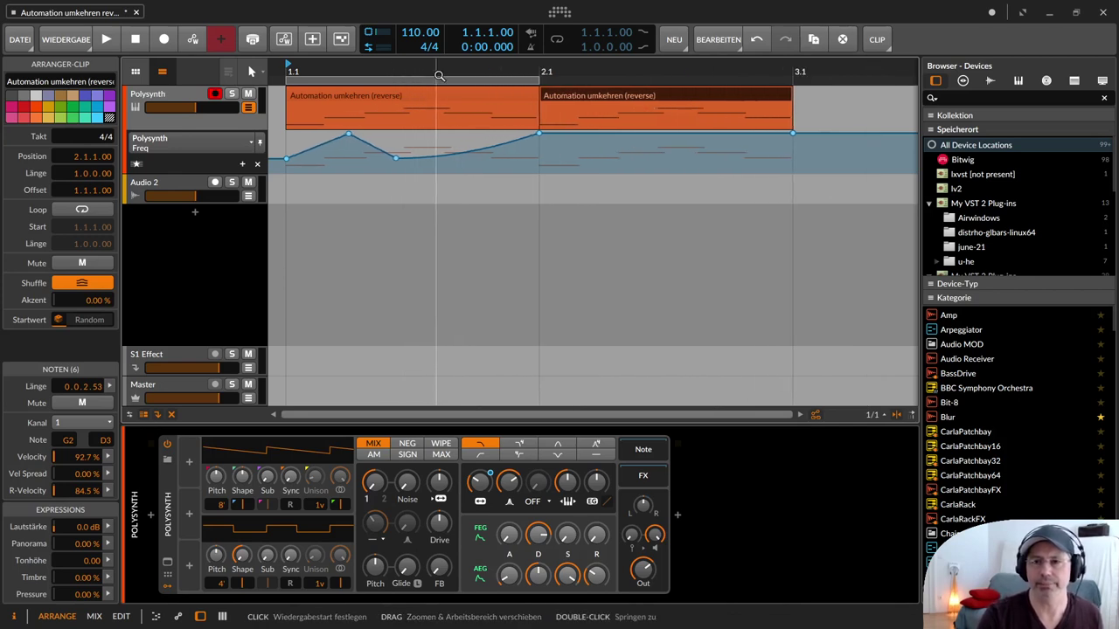
{"action": "left_click", "coordinate": [419, 94]}
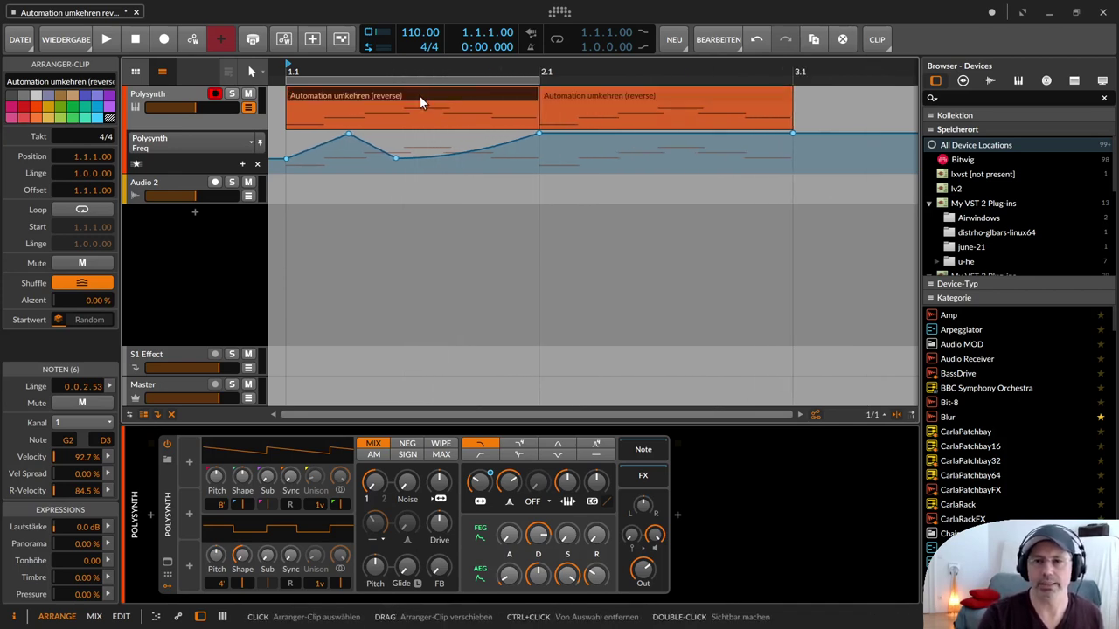
{"action": "left_click", "coordinate": [878, 41]}
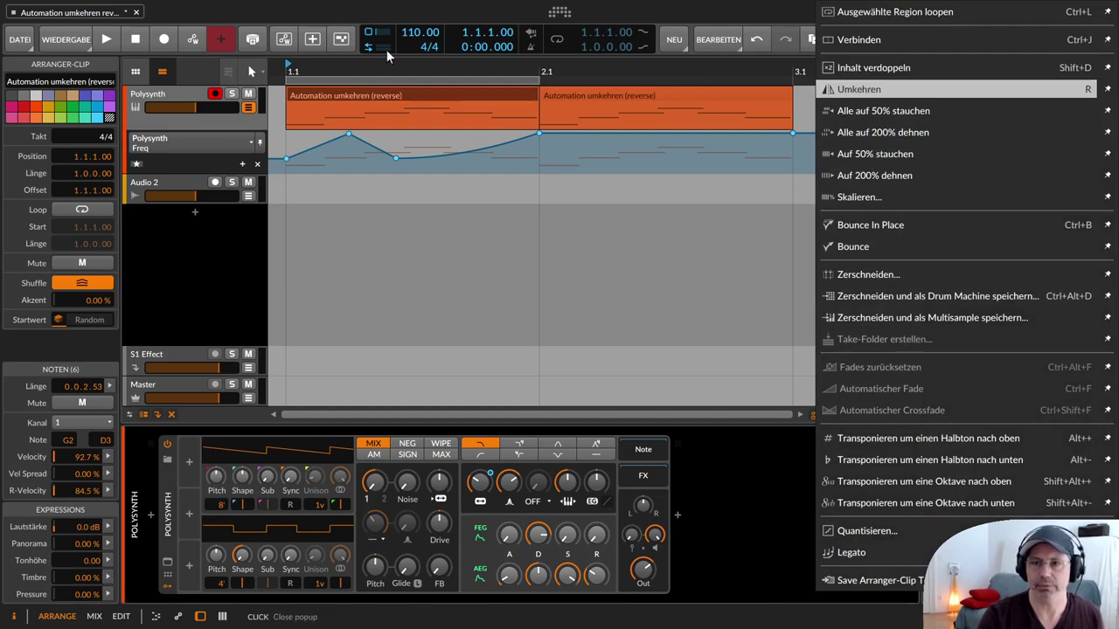
{"action": "left_click", "coordinate": [407, 95]}
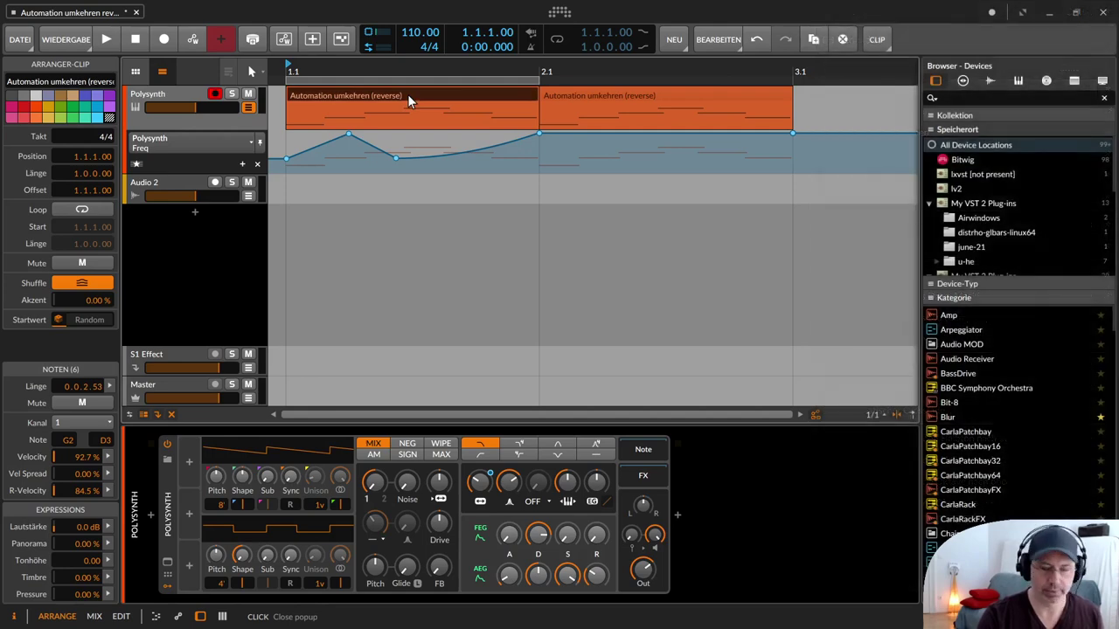
{"action": "key", "text": "r"}
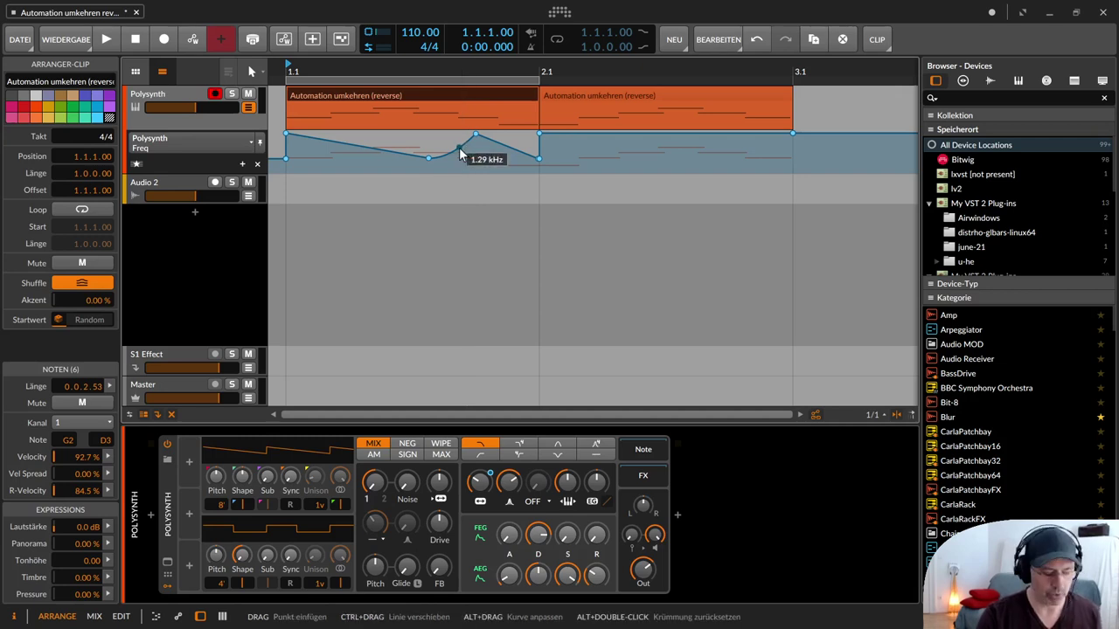
Step: Select the reversed Freq automation from 1.1.1.00 to 2.1.1.00 and copy it into bar 2 under the second clip
{"action": "left_click_drag", "start_coordinate": [460, 152], "coordinate": [494, 159]}
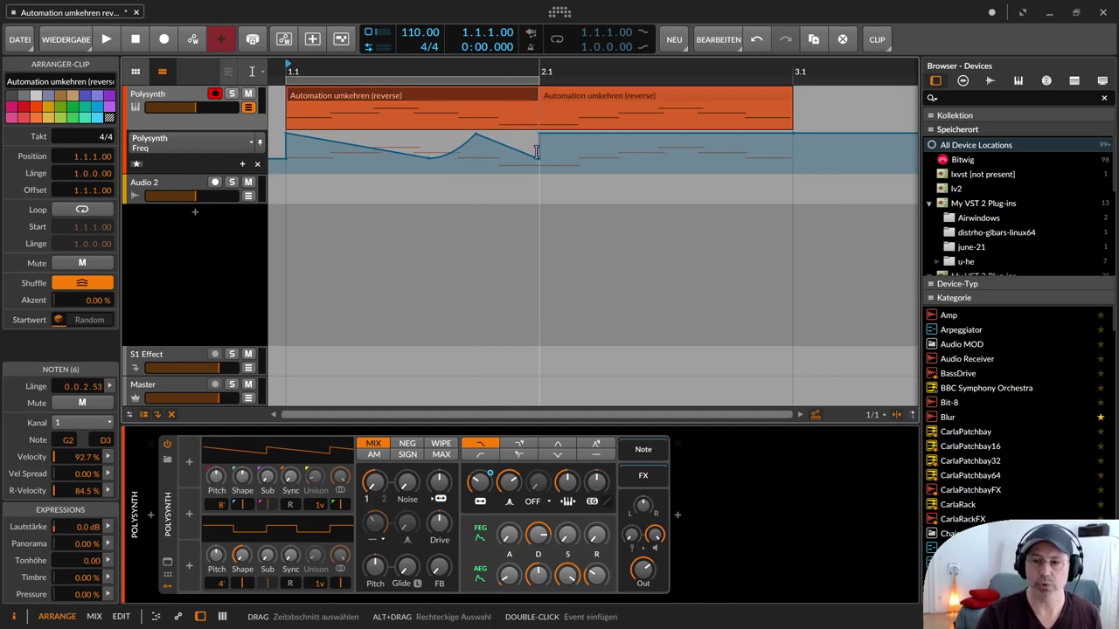
{"action": "left_click_drag", "start_coordinate": [539, 154], "coordinate": [292, 144]}
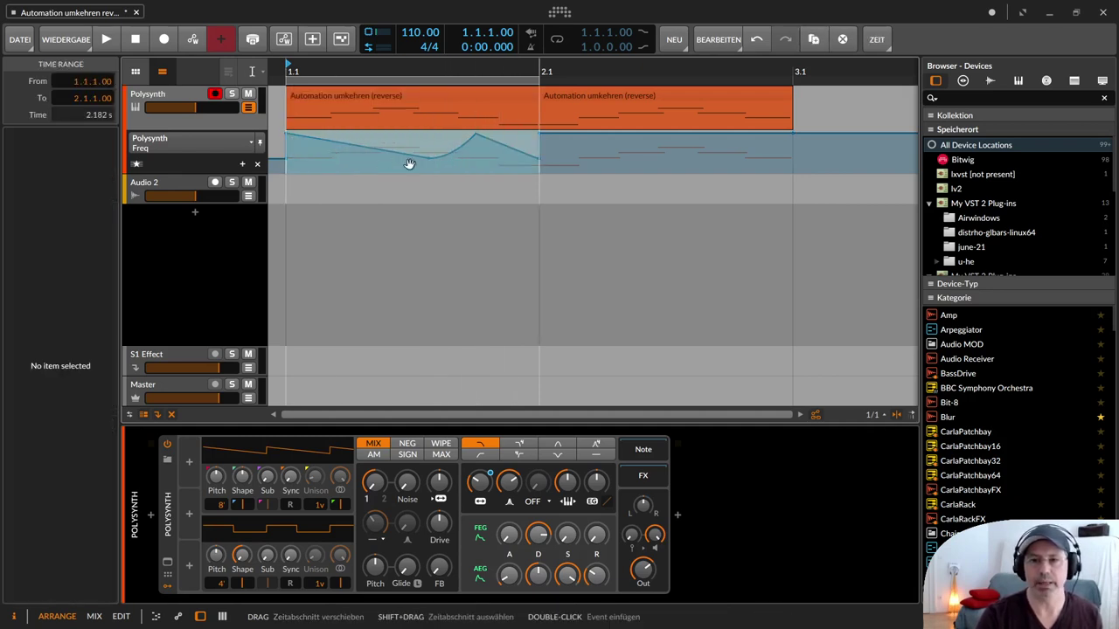
{"action": "key", "text": "1"}
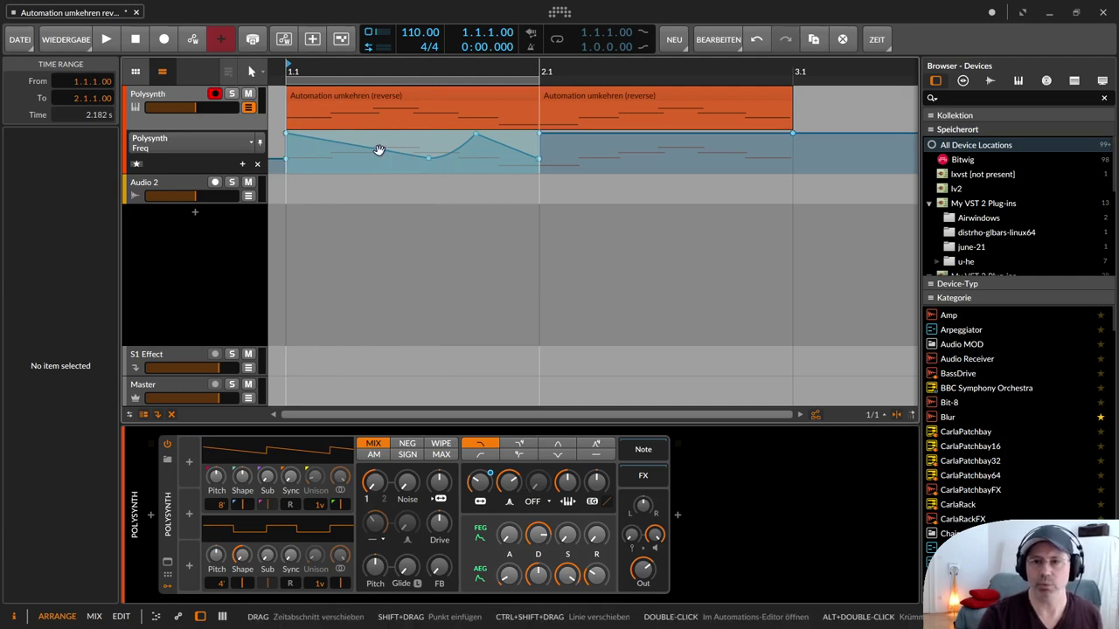
{"action": "left_click_drag", "start_coordinate": [379, 151], "coordinate": [631, 165]}
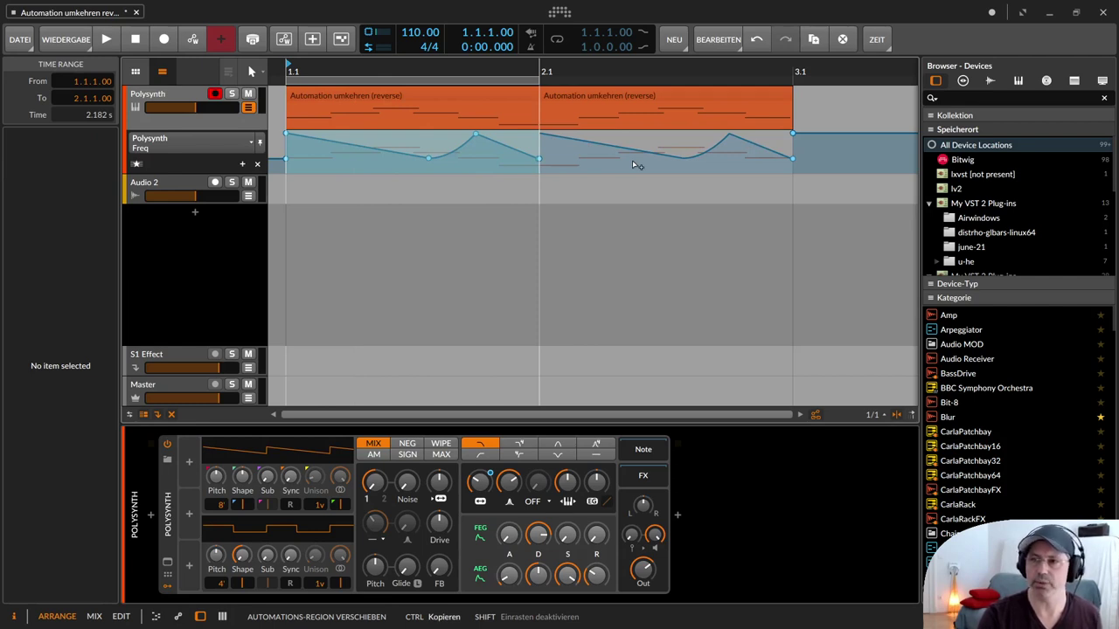
{"action": "left_click_drag", "start_coordinate": [632, 166], "coordinate": [632, 160]}
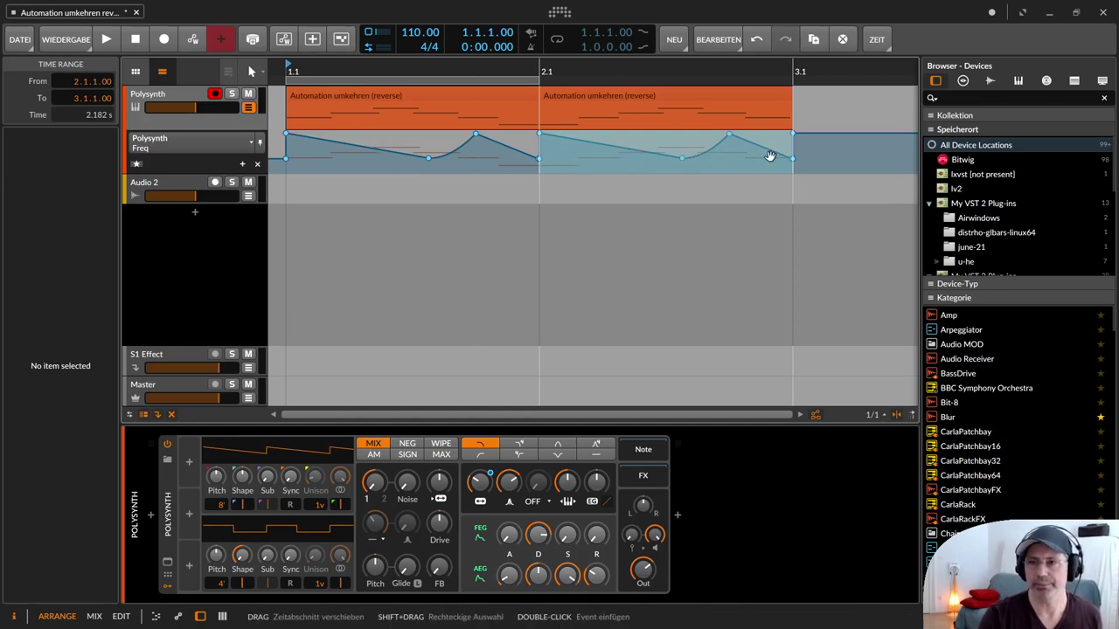
Step: Reverse the bar 1 clip with its automation again and play back both bars
{"action": "left_click", "coordinate": [447, 105]}
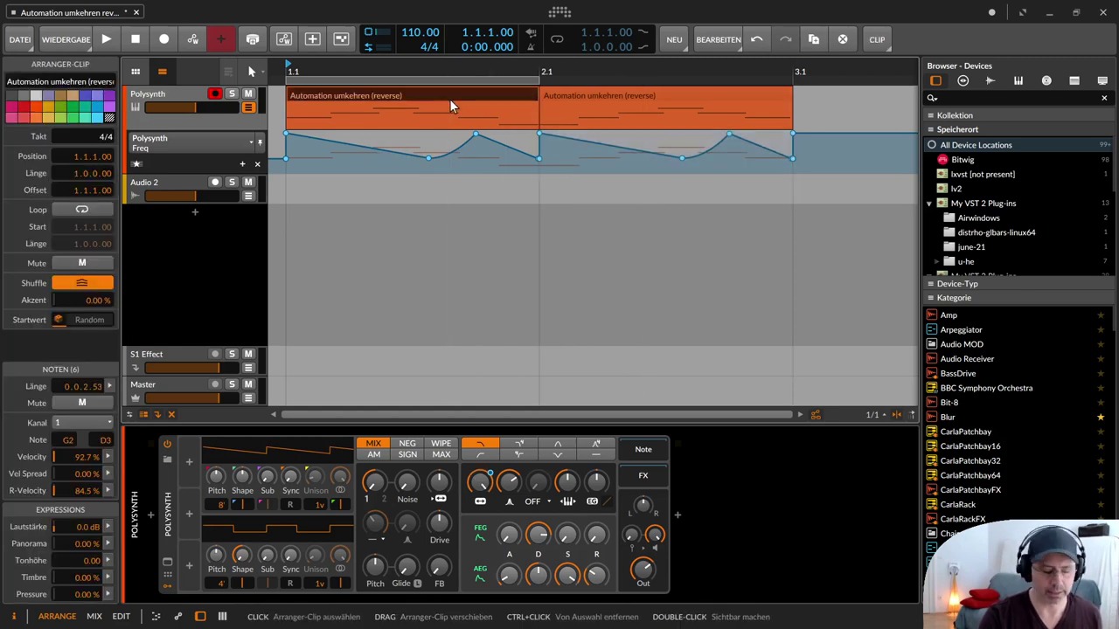
{"action": "key", "text": "ctrl+r"}
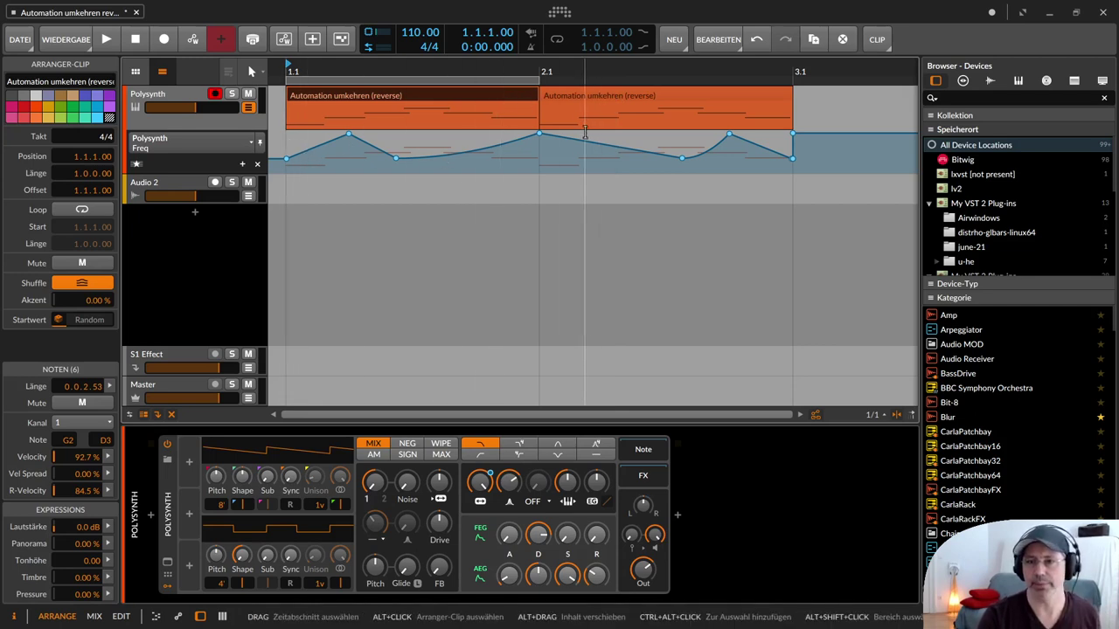
{"action": "left_click", "coordinate": [532, 80]}
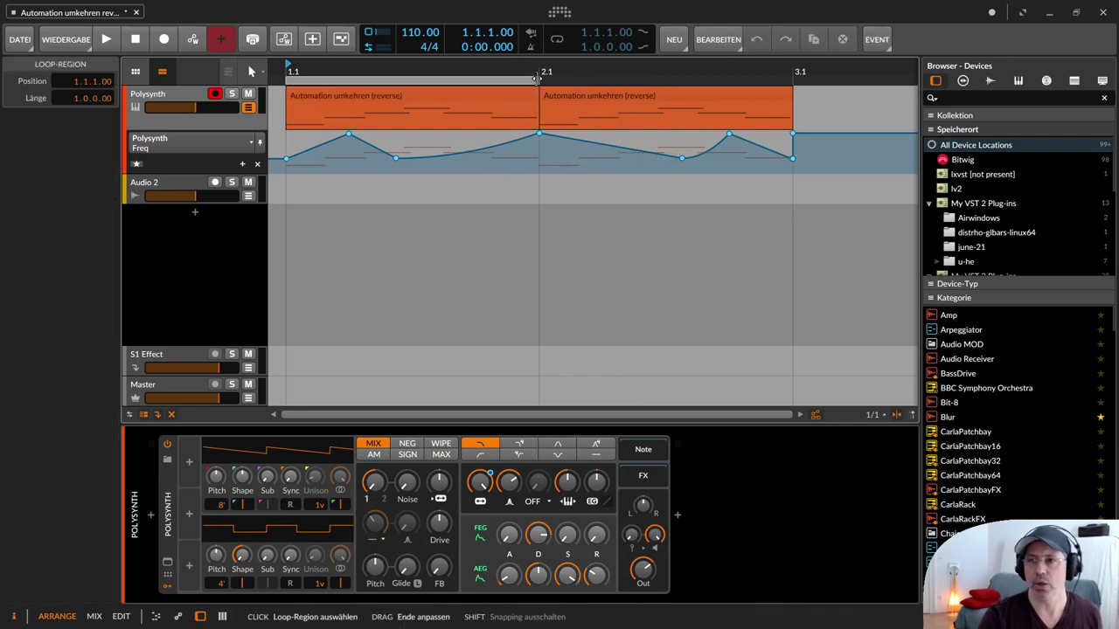
{"action": "left_click", "coordinate": [319, 96]}
{"action": "key", "text": "space"}
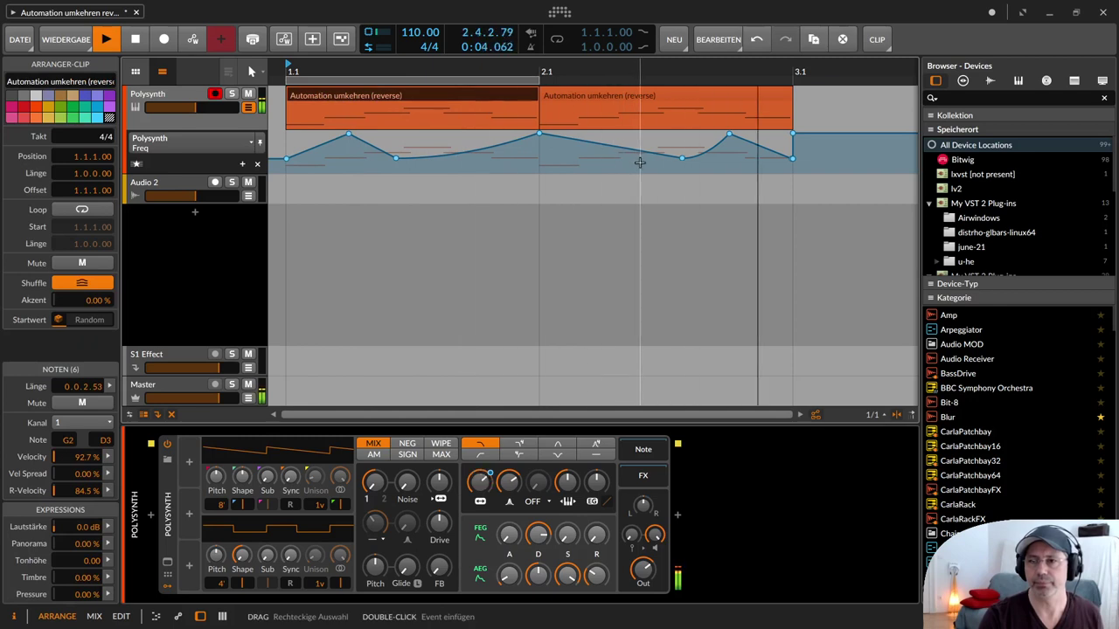
{"action": "key", "text": "space"}
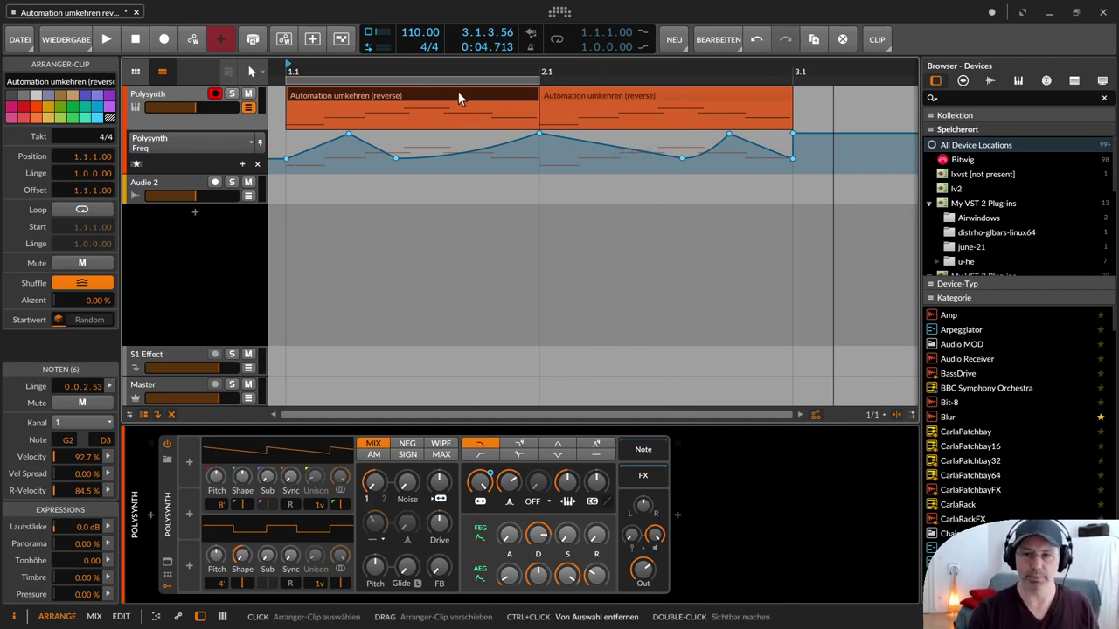
Step: Undo the reversals, the automation copy and the clip duplicate, back to the single bar 1 clip
{"action": "key", "text": "ctrl+z"}
{"action": "key", "text": "ctrl+z"}
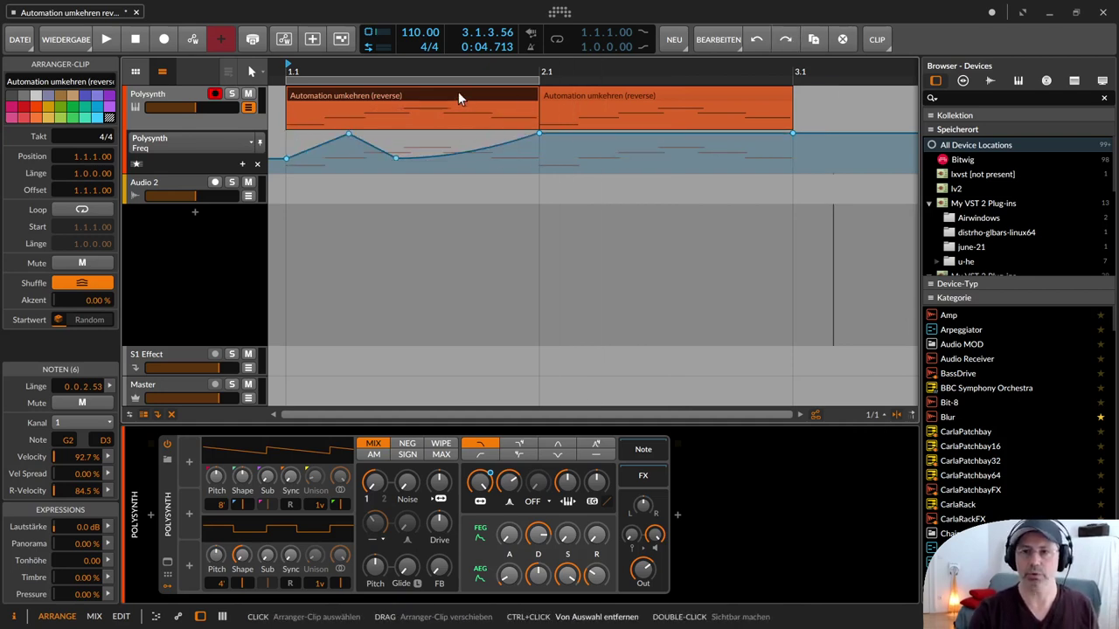
{"action": "key", "text": "ctrl+z"}
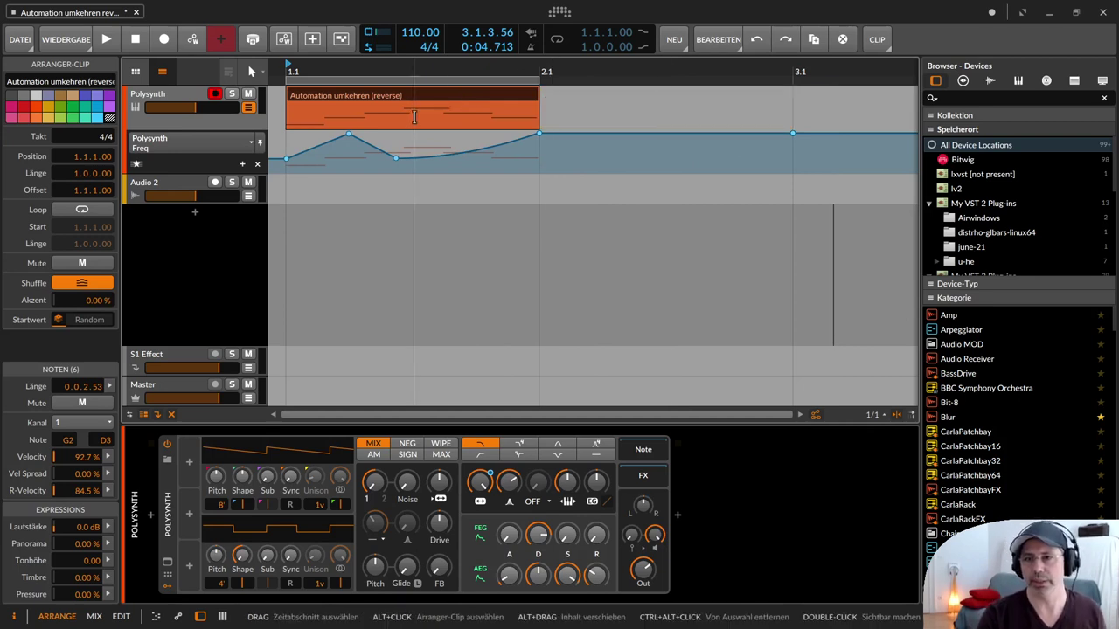
Step: Reverse the bar 1 clip and duplicate it with its reversed Freq automation into bar 2
{"action": "left_click", "coordinate": [396, 91]}
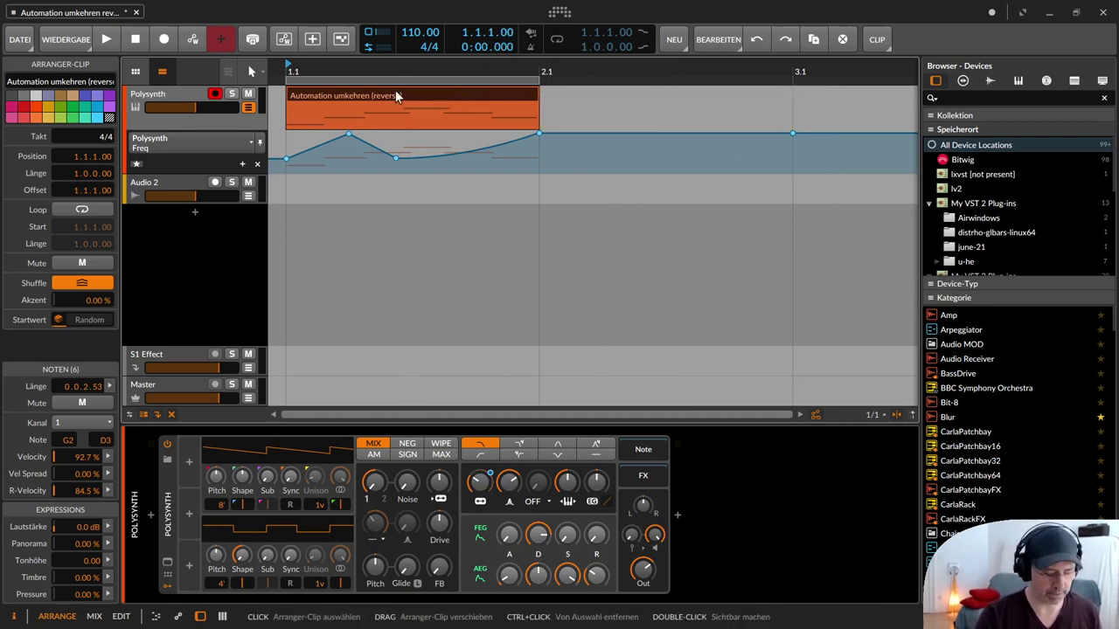
{"action": "key", "text": "r"}
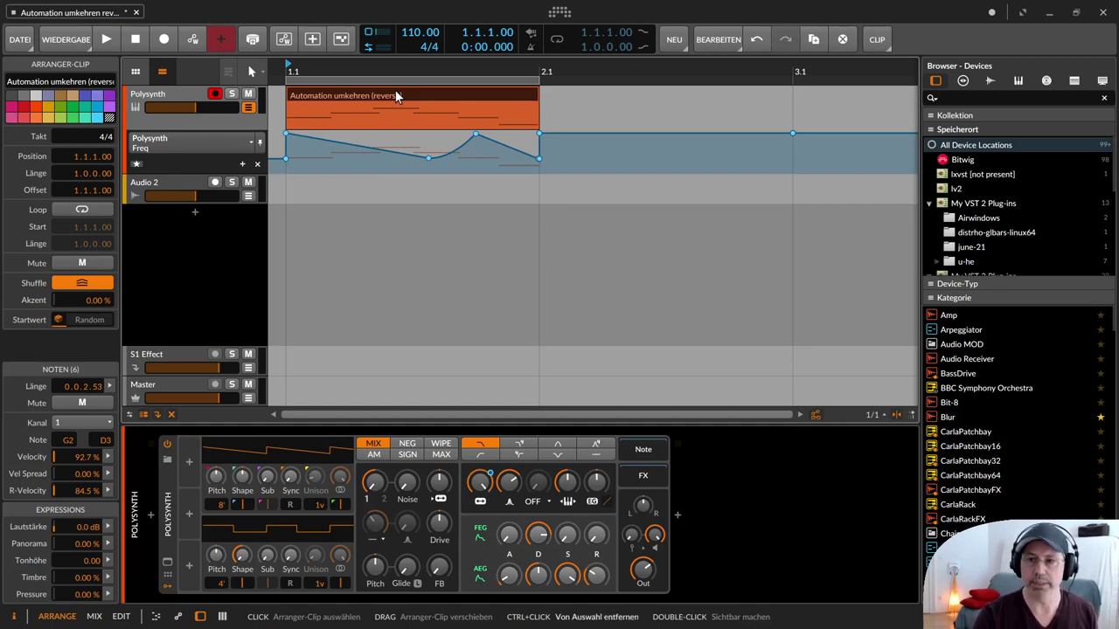
{"action": "key", "text": "ctrl+d"}
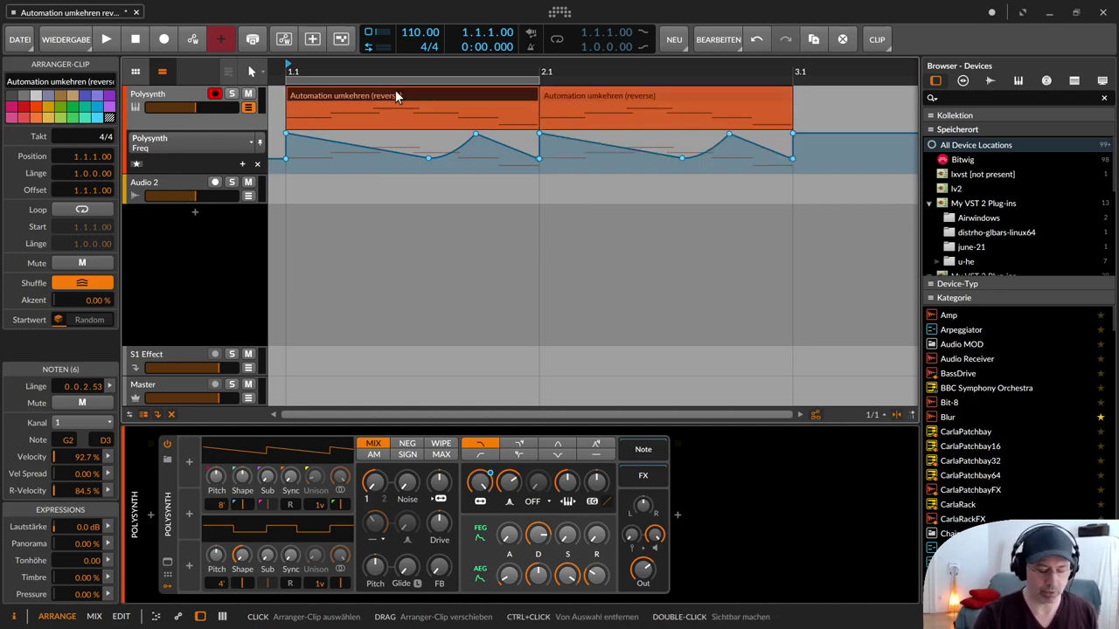
Step: Reverse only the bar 1 clip again and compare its Freq automation with the bar 2 clip
{"action": "key", "text": "r"}
{"action": "left_click", "coordinate": [574, 96]}
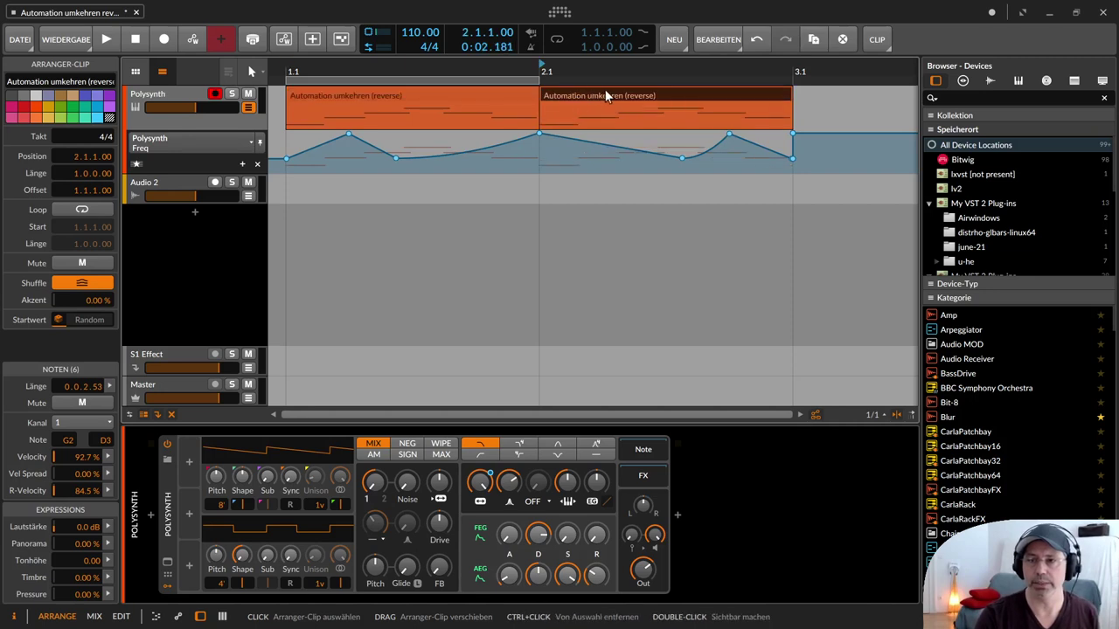
{"action": "left_click", "coordinate": [437, 95]}
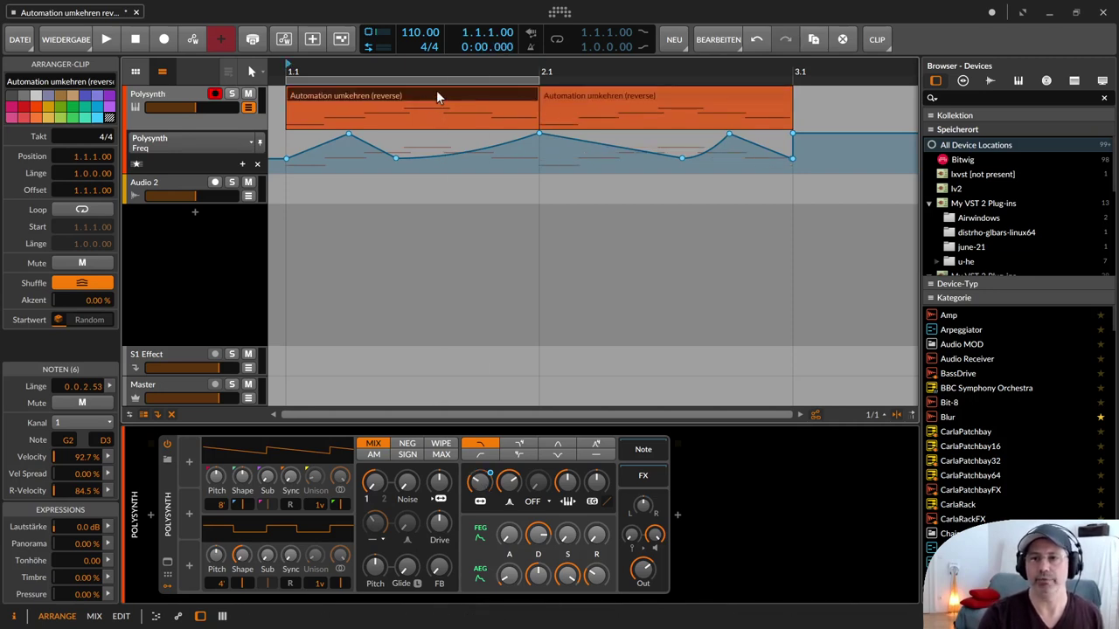
{"action": "left_click", "coordinate": [586, 90]}
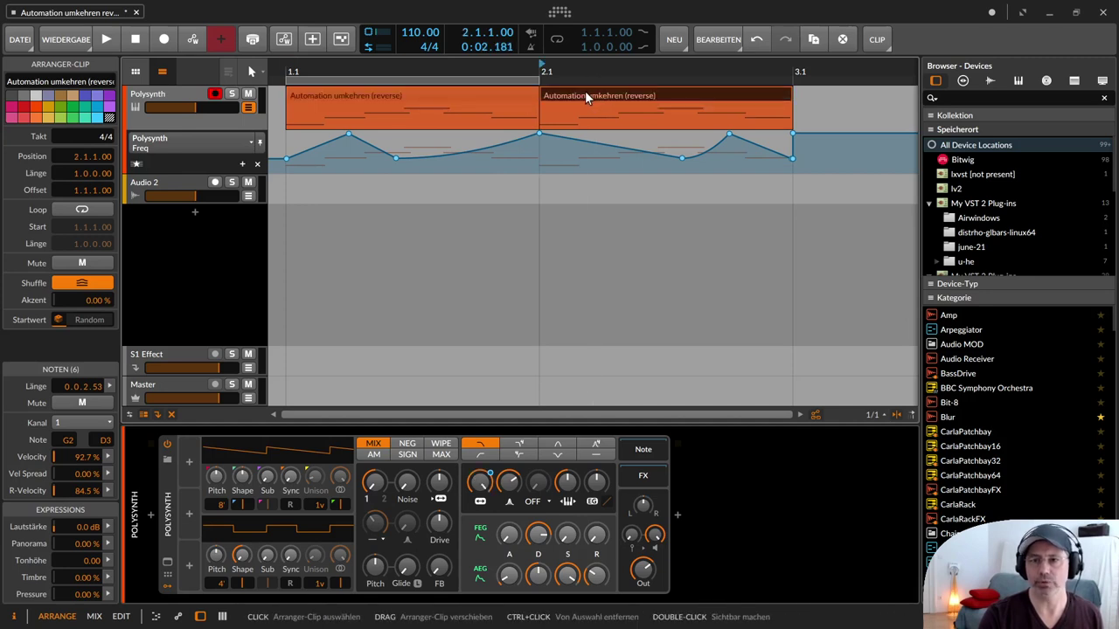
Step: Undo the last reversal, the duplicate and the first reversal, and select the remaining bar 1 clip
{"action": "key", "text": "ctrl+z"}
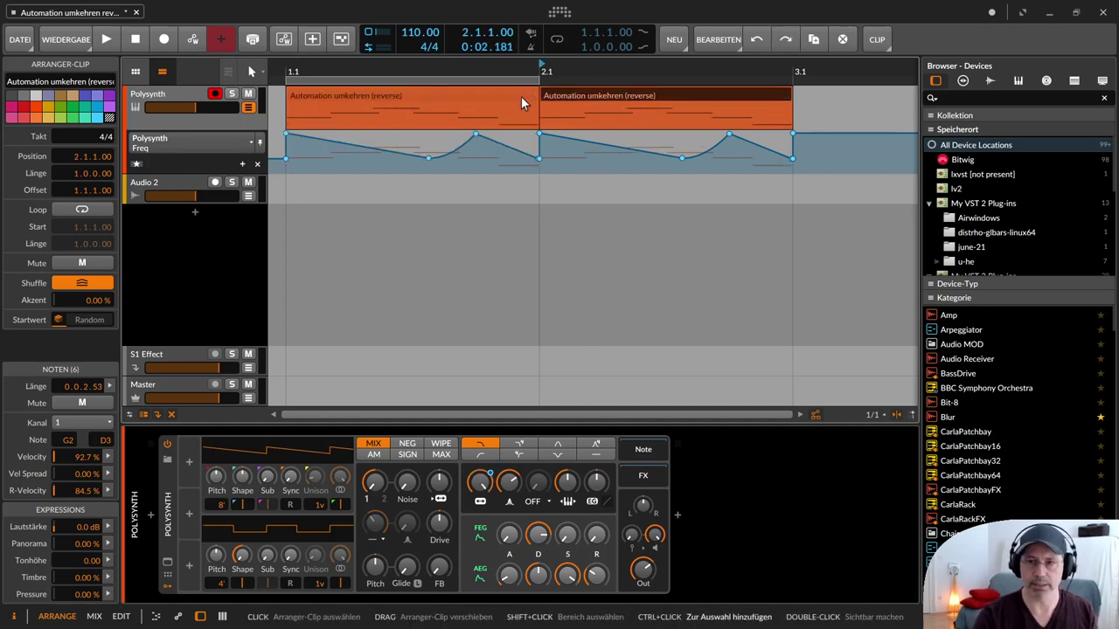
{"action": "key", "text": "ctrl+z"}
{"action": "key", "text": "ctrl+z"}
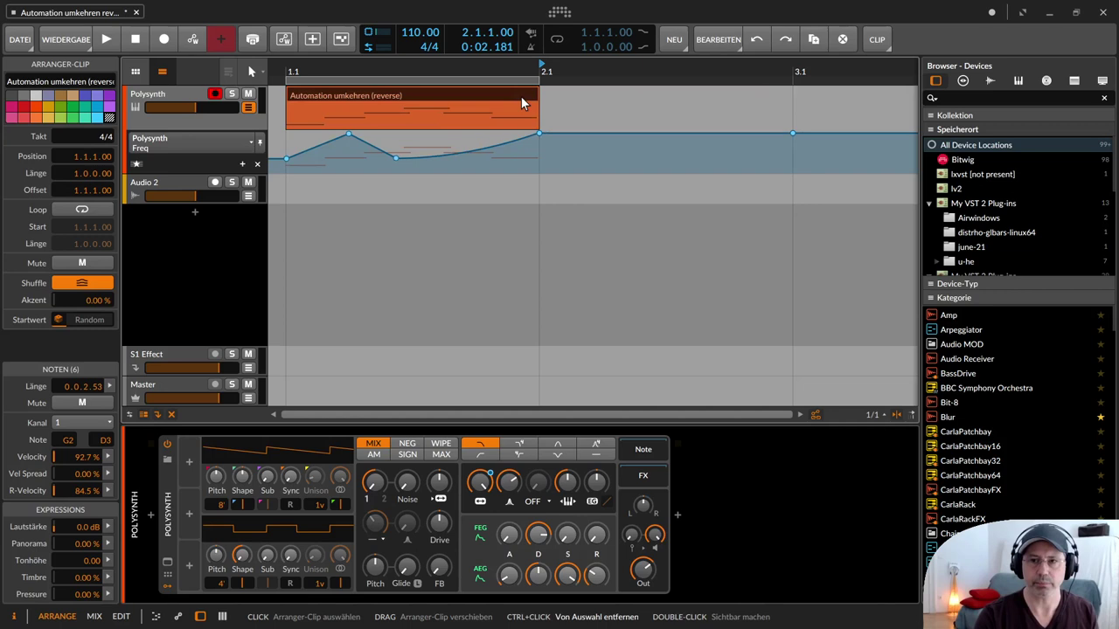
{"action": "left_click", "coordinate": [442, 98]}
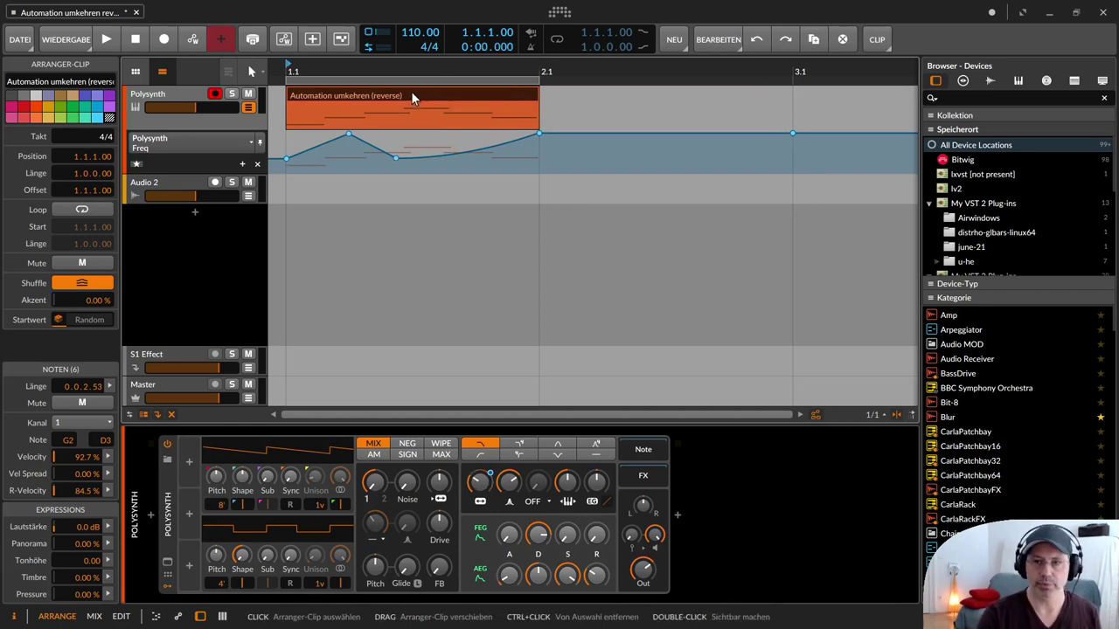
Step: Restore the bar 1 clip's reversal and duplicate the clip with its Freq automation into bar 2
{"action": "key", "text": "ctrl+shift+z"}
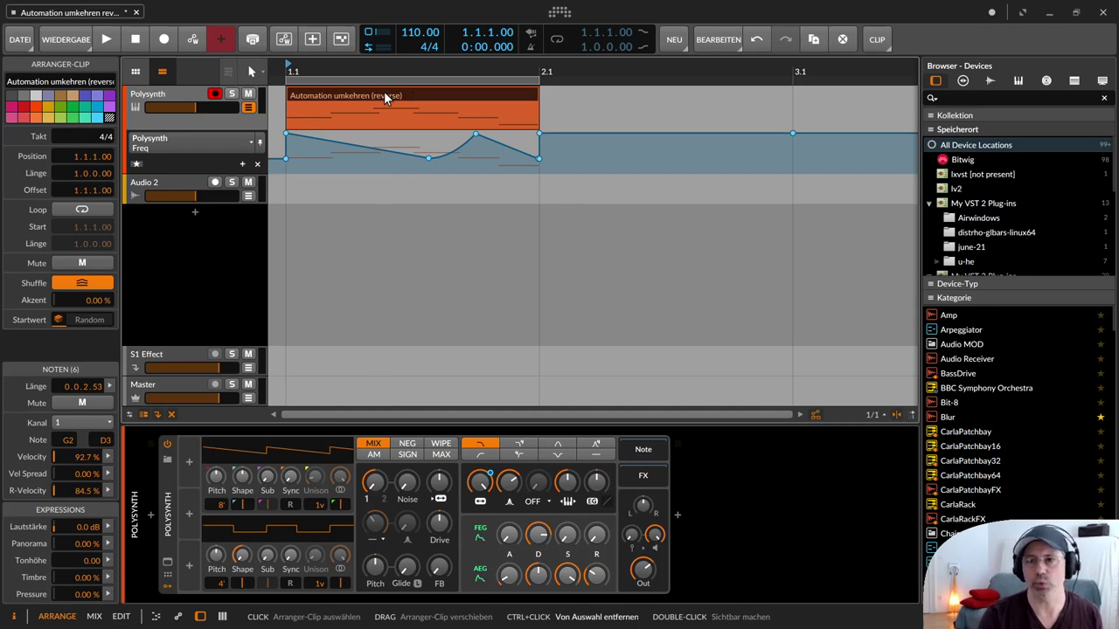
{"action": "key", "text": "ctrl+d"}
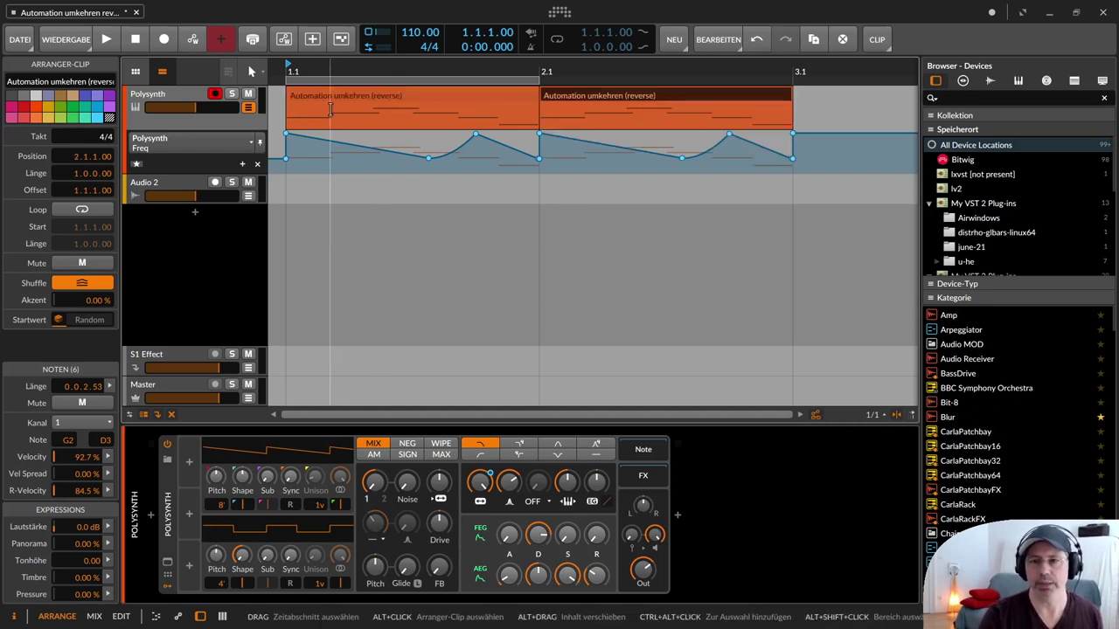
Step: Reverse only the bar 1 clip together with its Freq automation, and select the bar 2 clip
{"action": "left_click", "coordinate": [418, 94]}
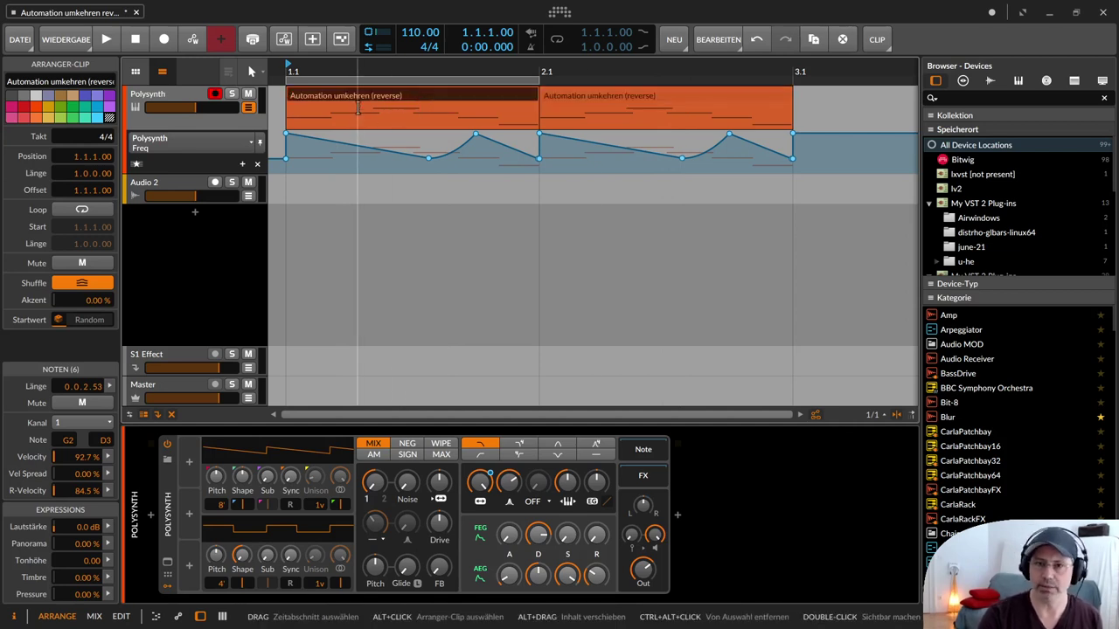
{"action": "key", "text": "r"}
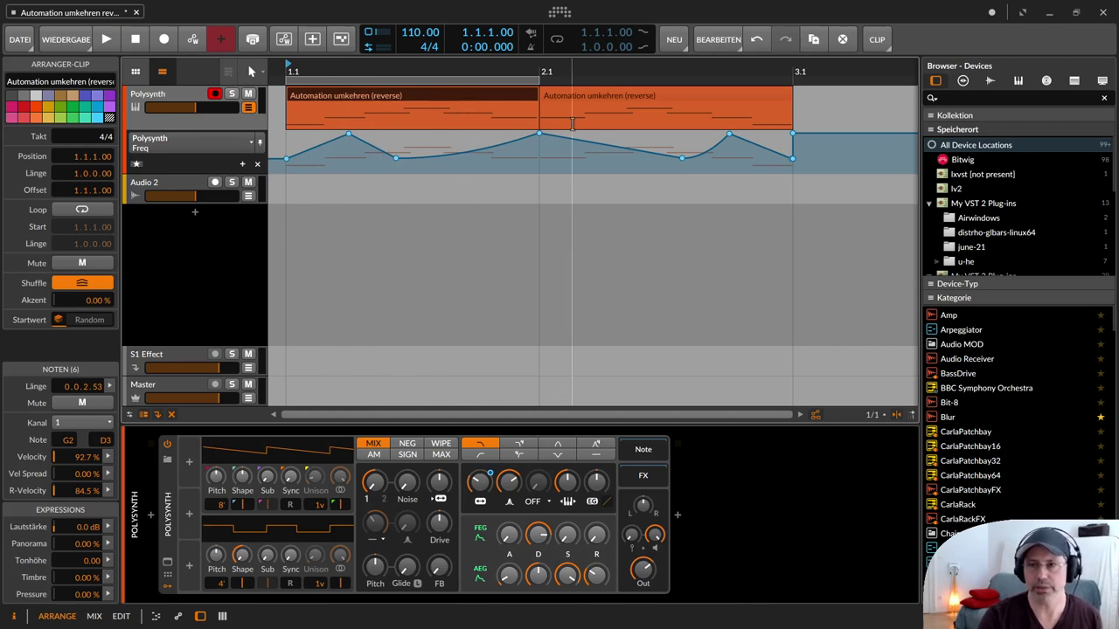
{"action": "left_click", "coordinate": [589, 95]}
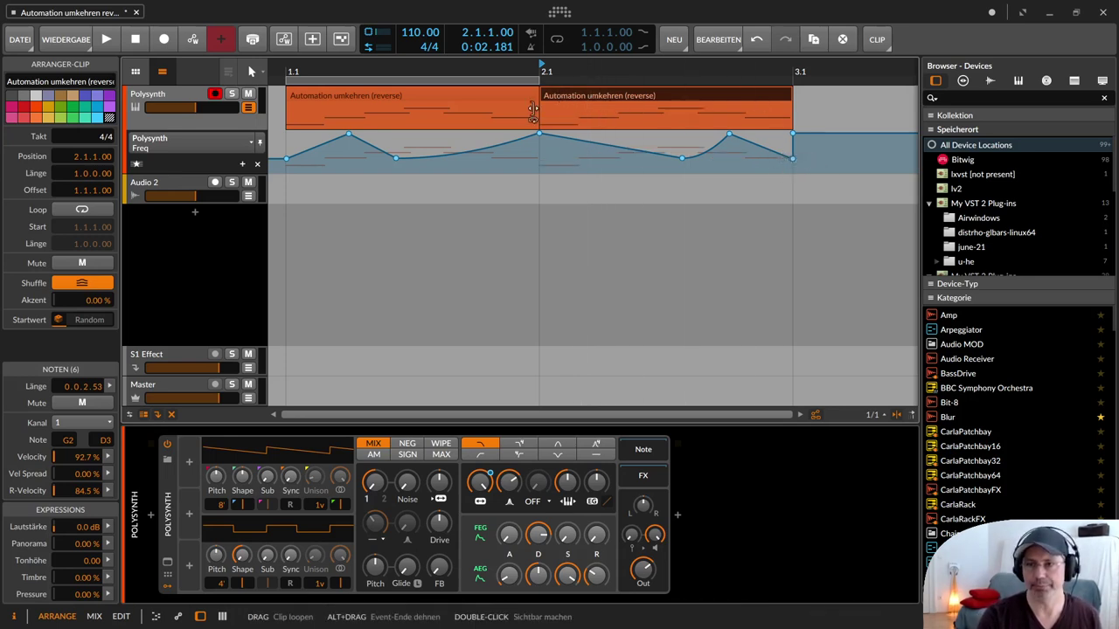
Step: Reverse the bar 1 clip with its automation twice to toggle the curve's direction, and reselect the bar 2 clip
{"action": "left_click", "coordinate": [484, 93]}
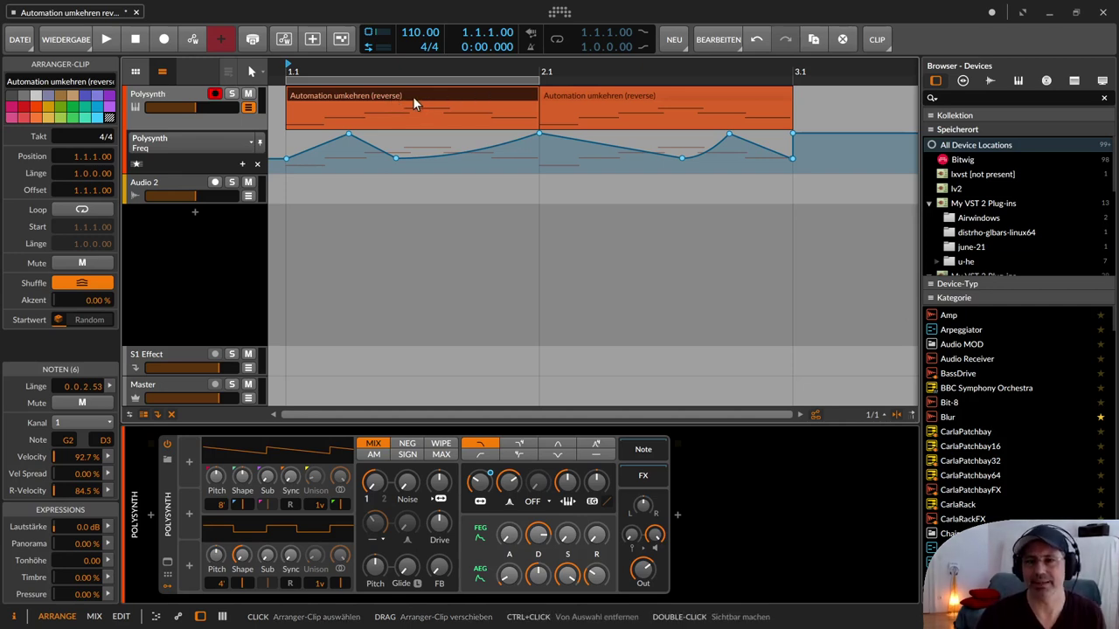
{"action": "key", "text": "r"}
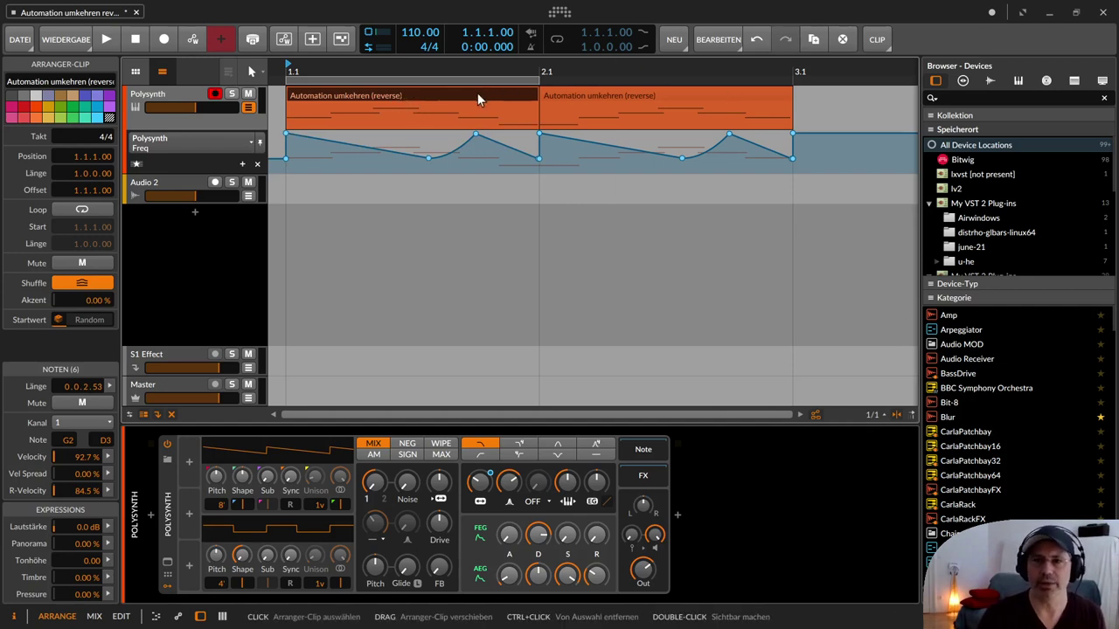
{"action": "key", "text": "r"}
{"action": "left_click", "coordinate": [601, 93]}
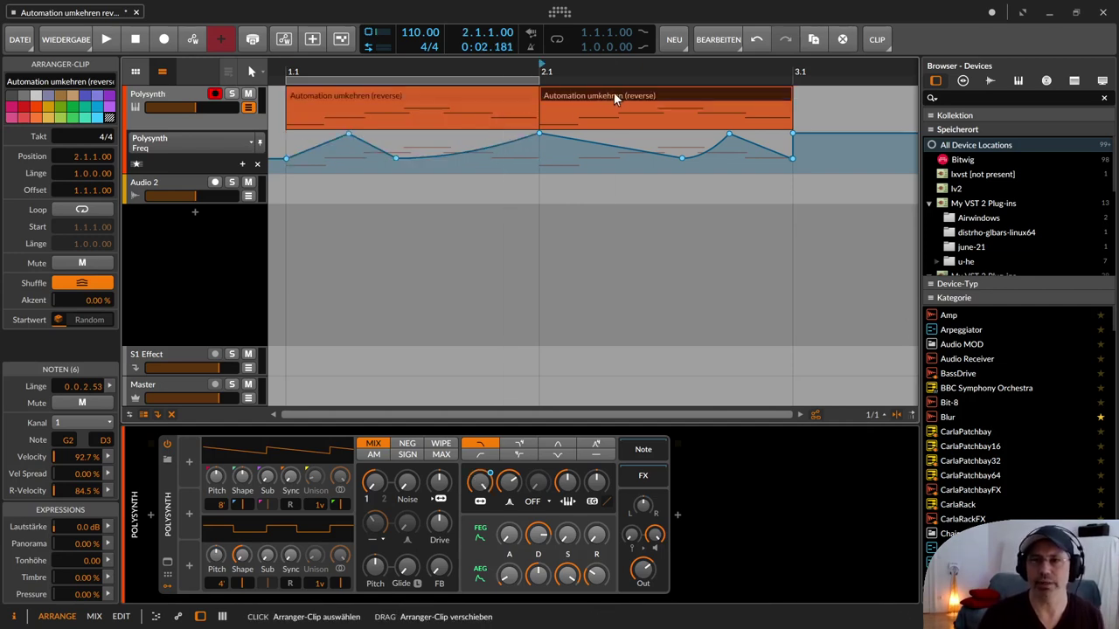